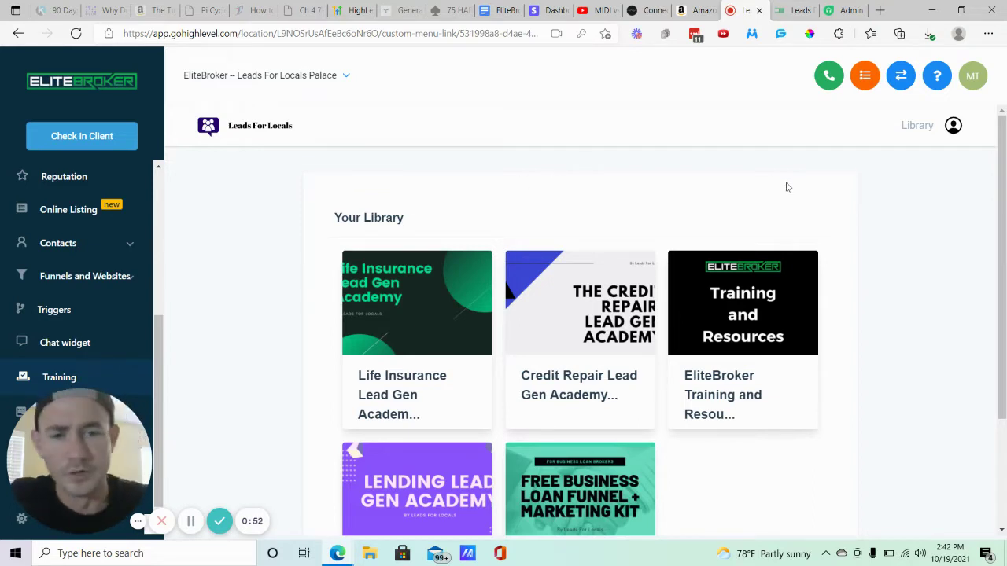
# Look through the account sidebar's entries from Launch Pad down to Settings, including the custom links below Chat widget.
pyautogui.moveTo(106, 397)
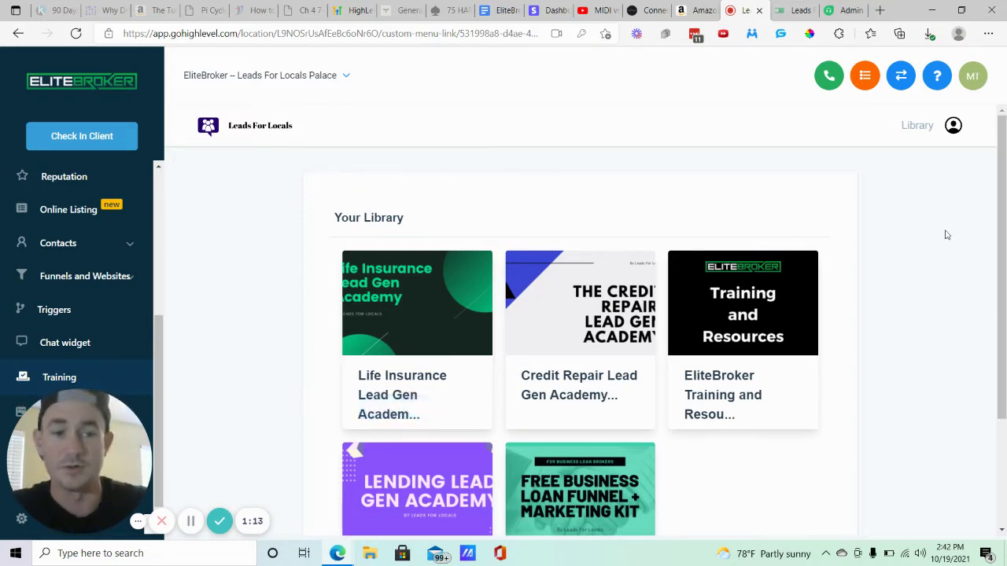
pyautogui.moveTo(143, 528); pyautogui.dragTo(249, 507)
pyautogui.click(248, 504)
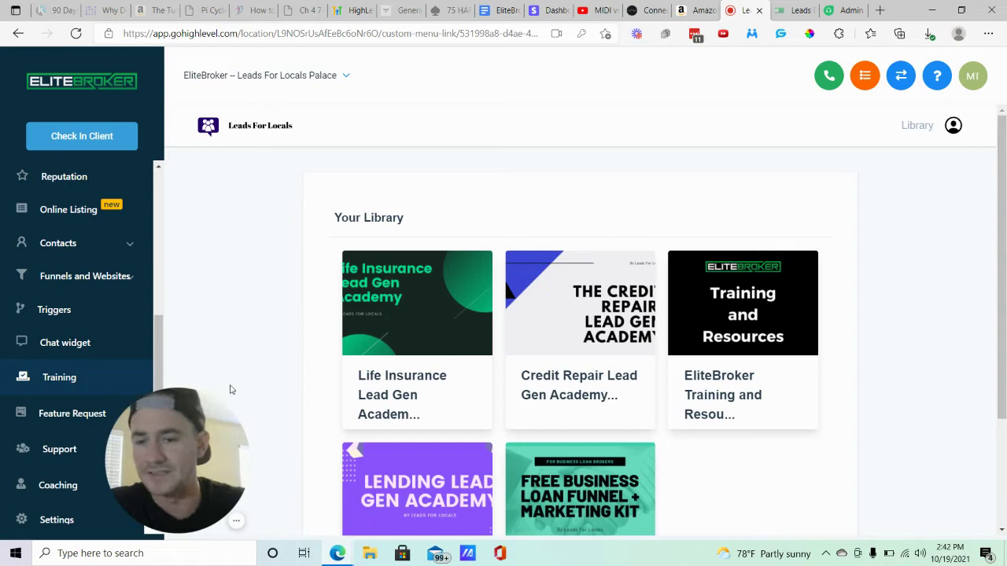
pyautogui.scroll(5, 68, 184)
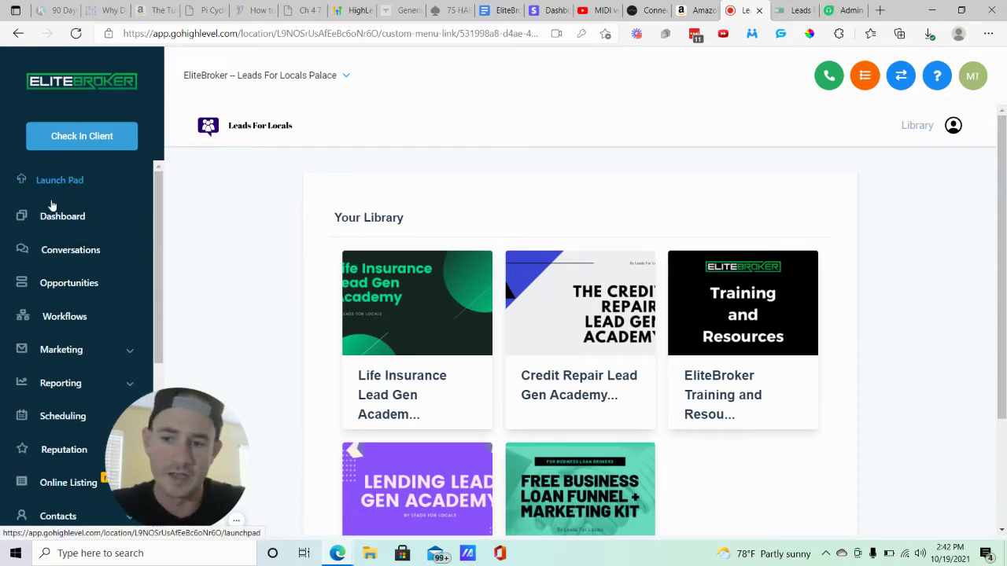
pyautogui.scroll(-2, 49, 204)
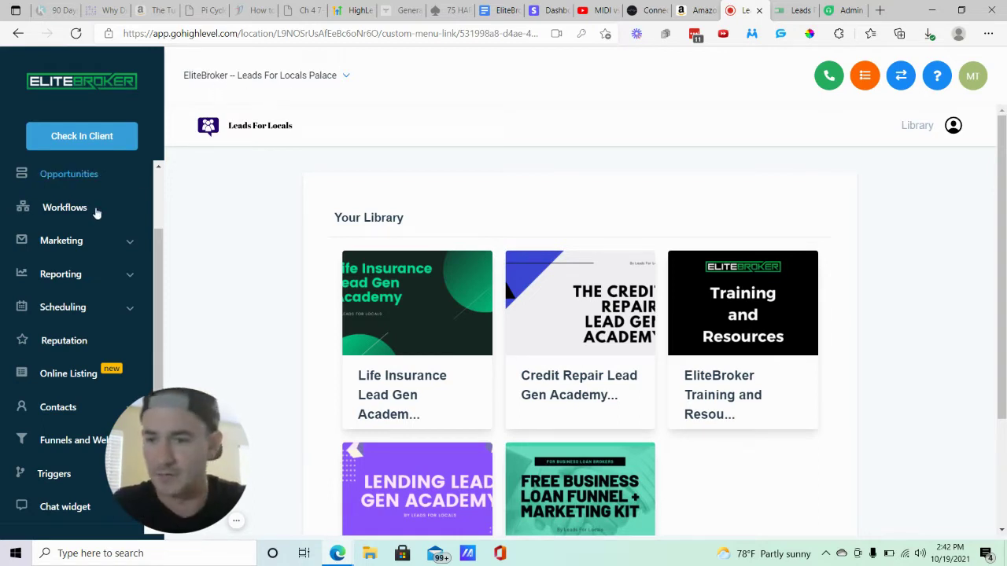
pyautogui.scroll(-1, 85, 213)
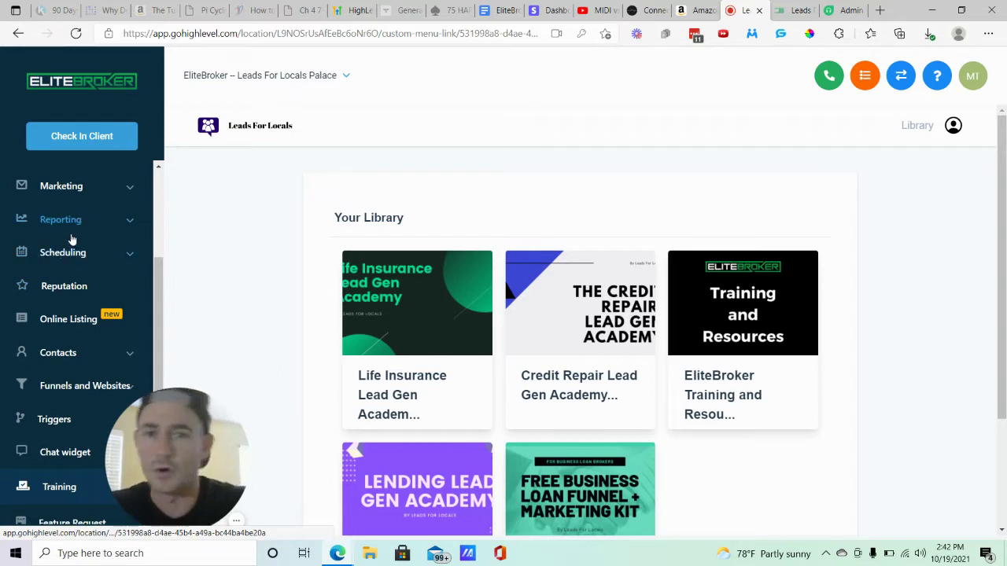
pyautogui.scroll(-2, 70, 236)
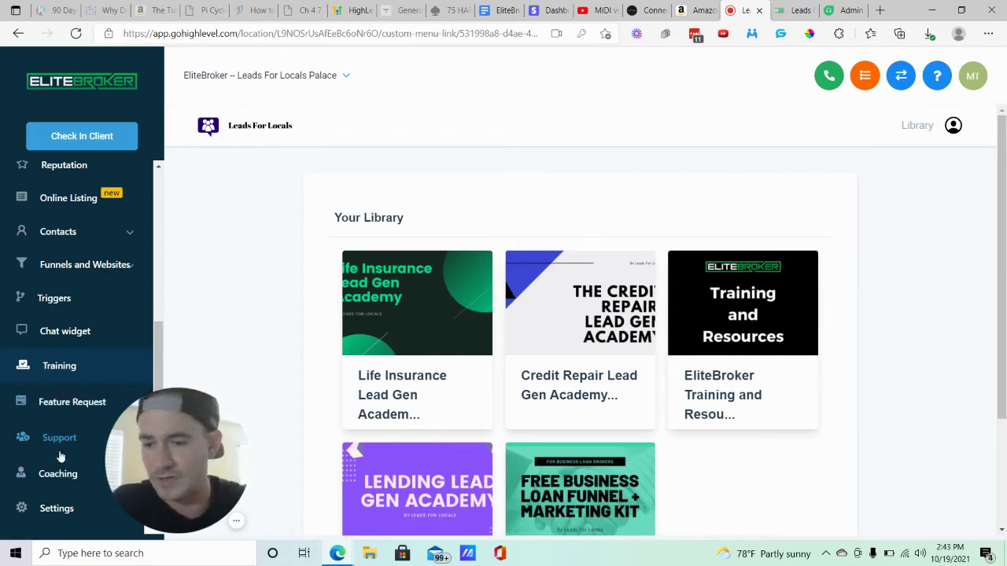
# Open the EliteBroker Training and Resources course from the Training library and look through its lesson list.
pyautogui.click(76, 363)
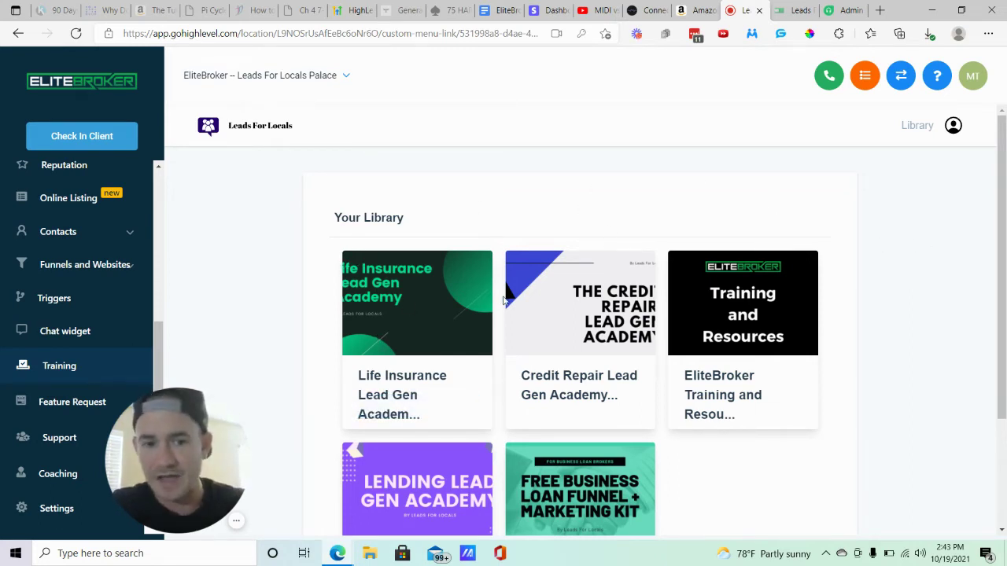
pyautogui.click(801, 283)
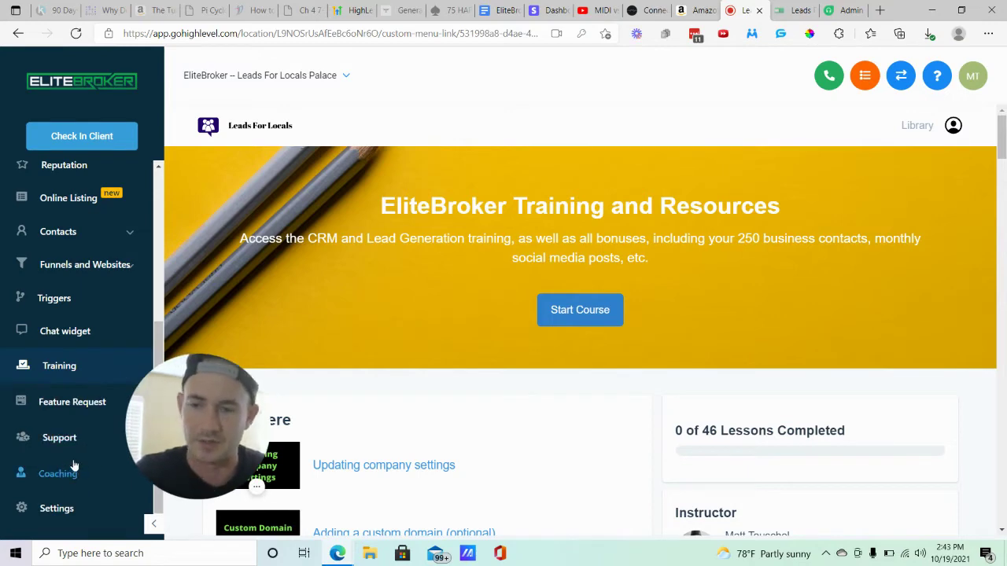
pyautogui.moveTo(202, 409)
pyautogui.moveTo(203, 410); pyautogui.dragTo(85, 425)
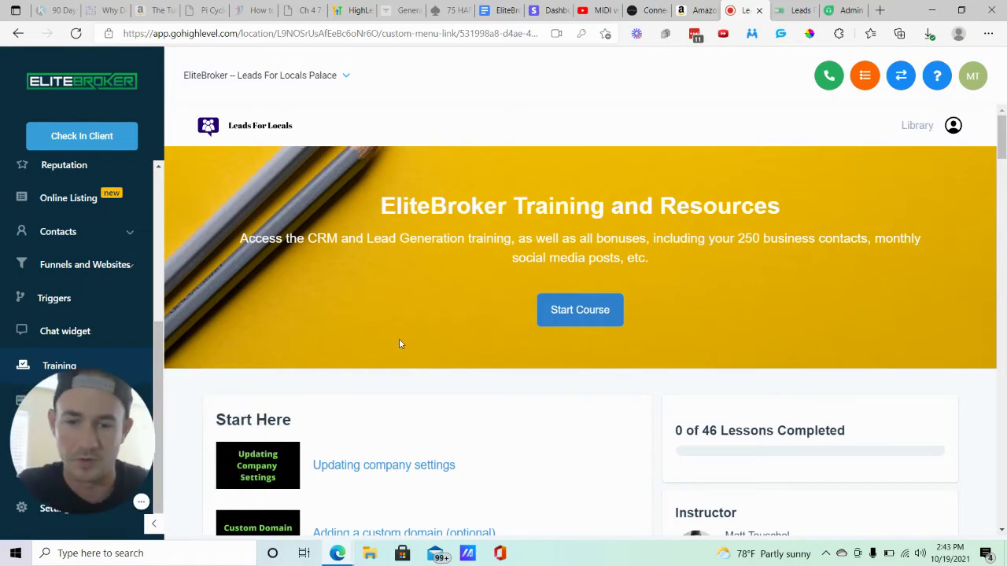
pyautogui.scroll(-10, 400, 341)
pyautogui.scroll(-20, 399, 224)
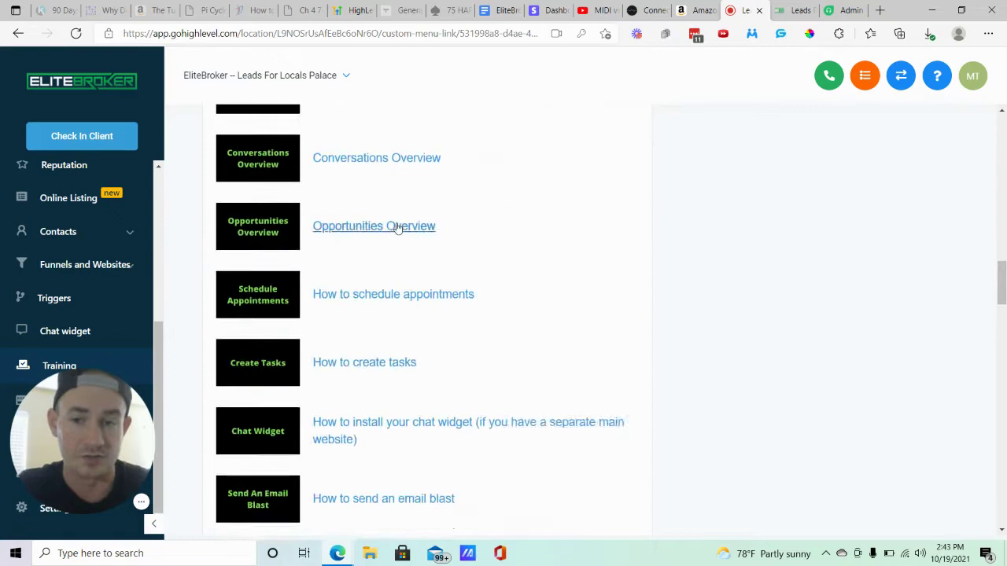
pyautogui.scroll(3, 397, 228)
pyautogui.scroll(-8, 397, 228)
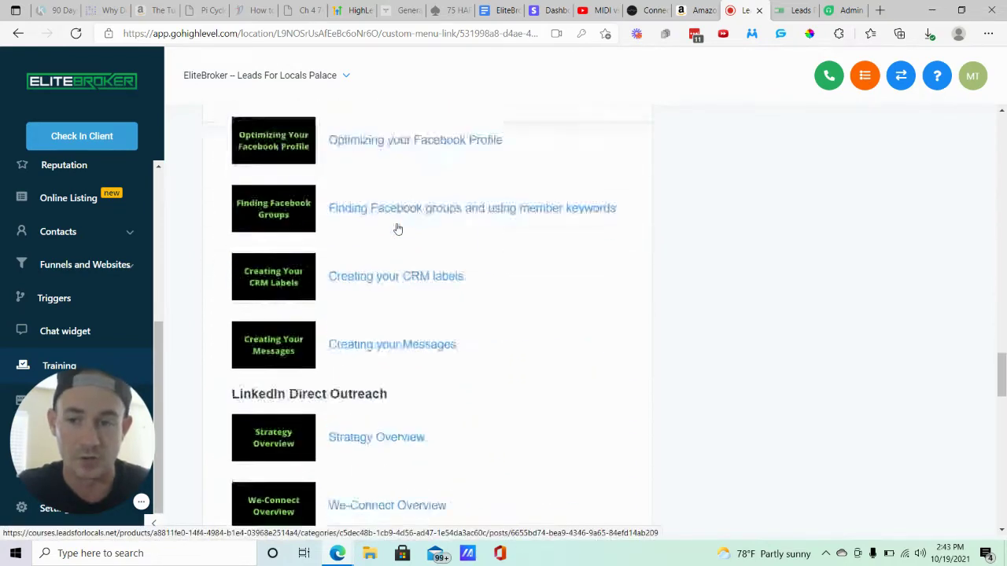
pyautogui.scroll(-10, 397, 228)
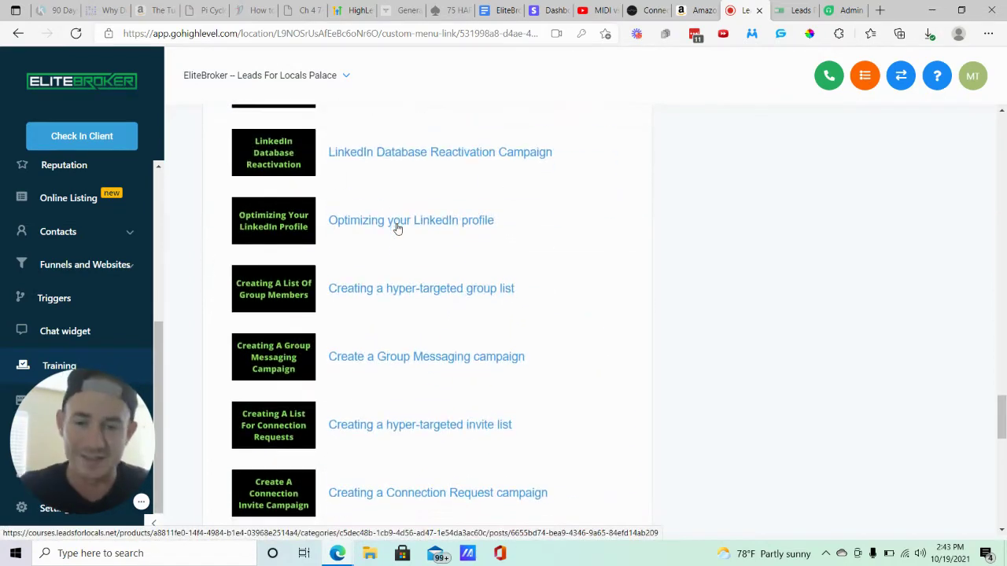
pyautogui.scroll(15, 397, 228)
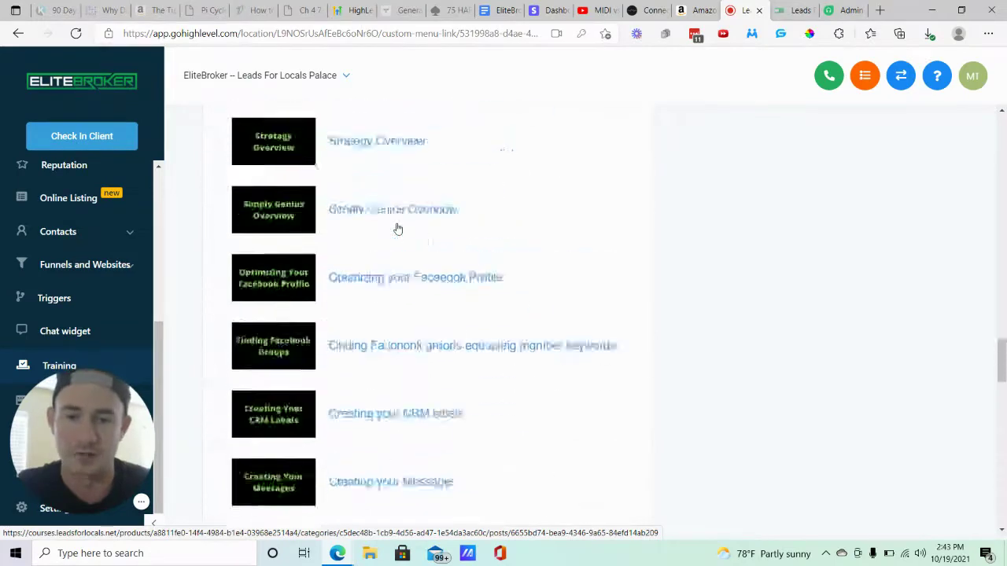
# Open the Feature Request custom link to view its embedded submission form.
pyautogui.moveTo(90, 418); pyautogui.dragTo(141, 418)
pyautogui.click(63, 405)
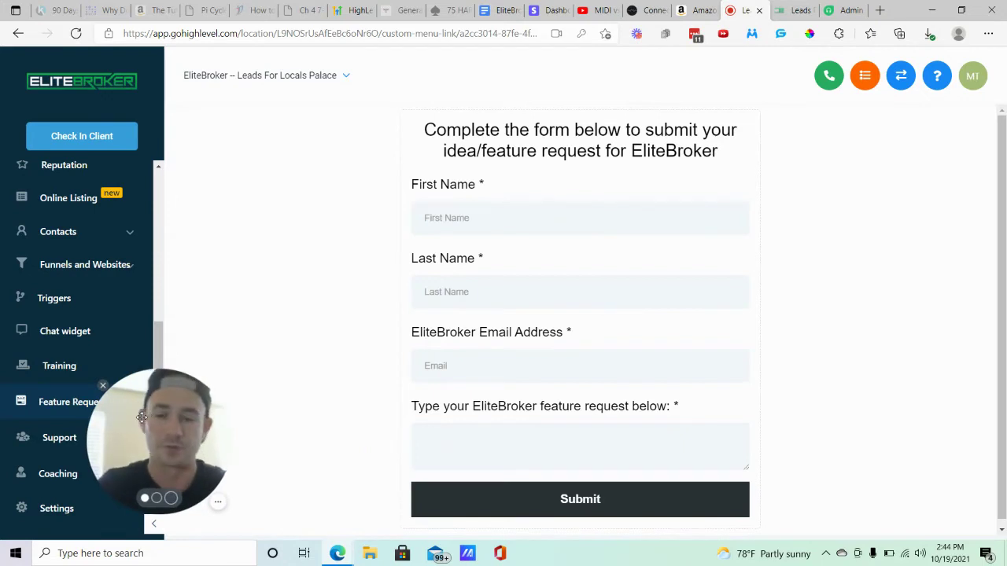
pyautogui.moveTo(147, 425); pyautogui.dragTo(198, 435)
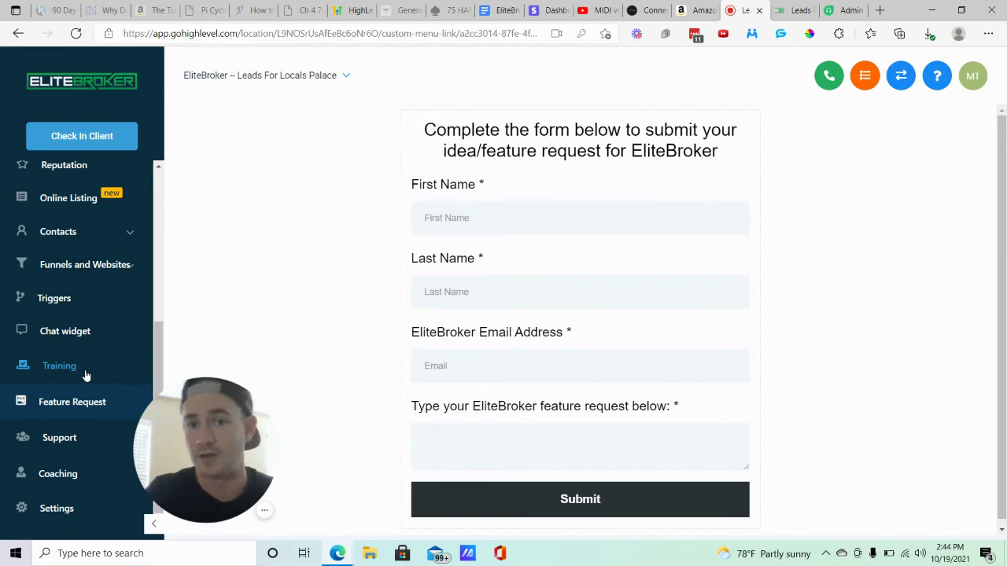
# Open the Support custom link and view the help desk's chat inbox, closing the chat again.
pyautogui.click(71, 440)
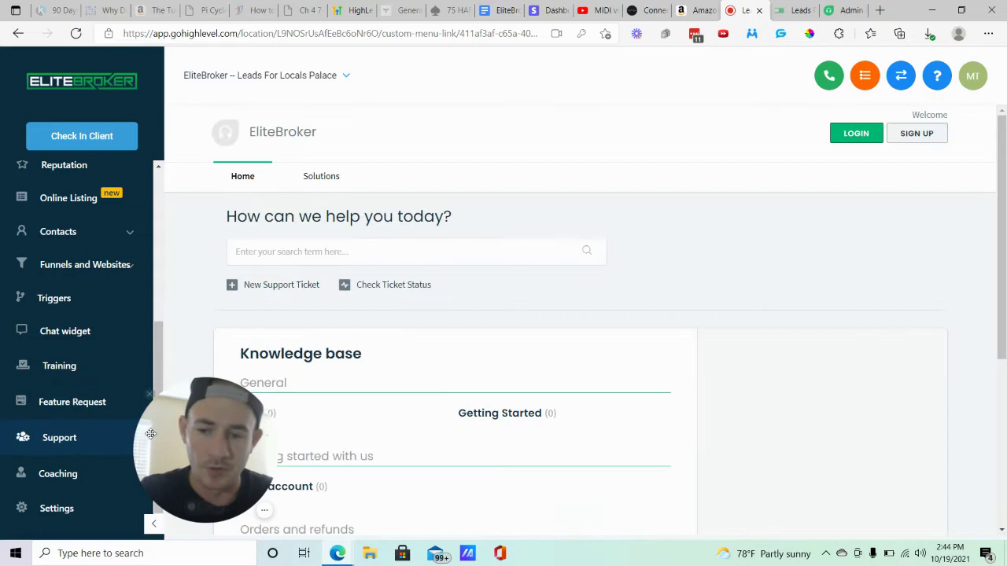
pyautogui.moveTo(180, 438); pyautogui.dragTo(113, 449)
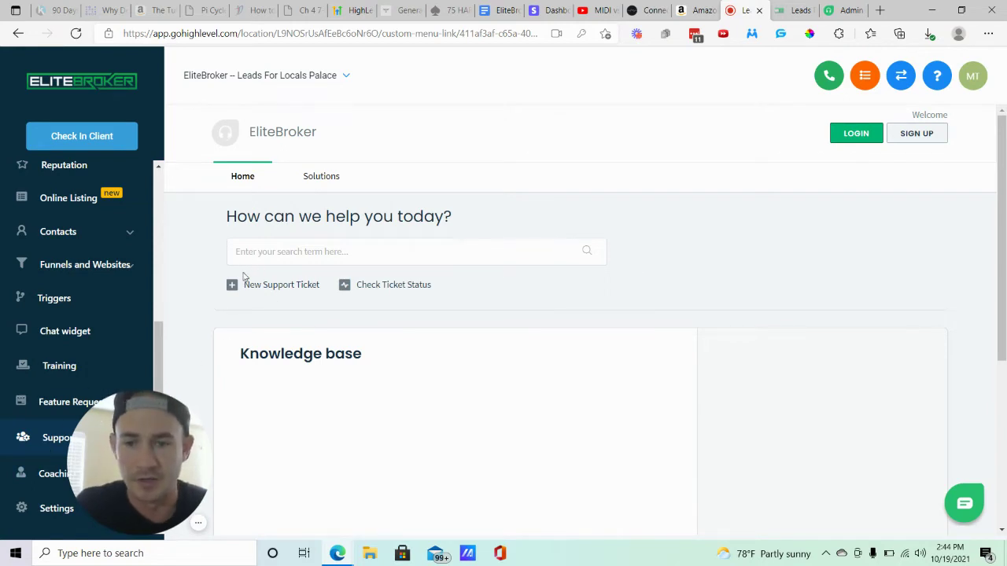
pyautogui.click(963, 503)
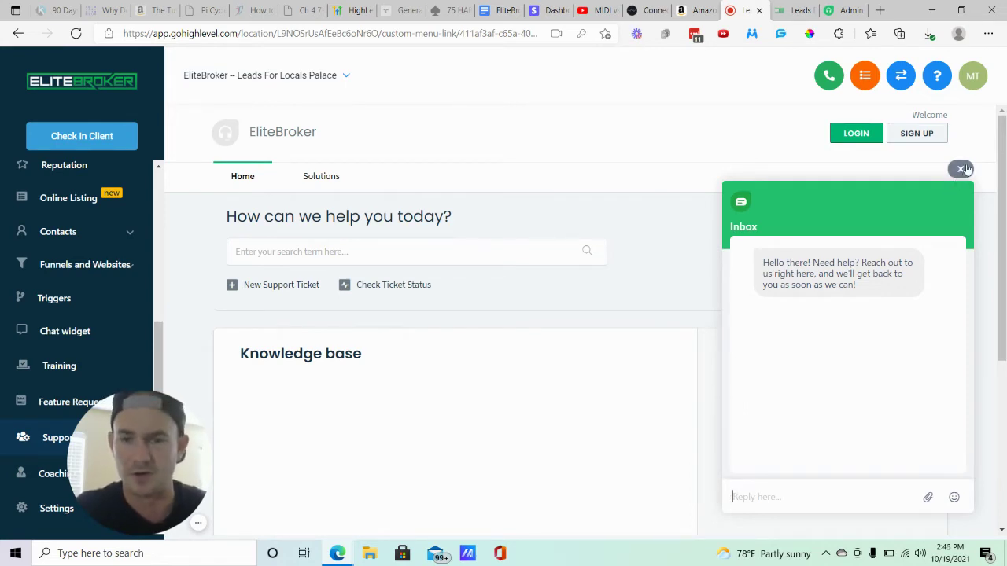
pyautogui.click(961, 169)
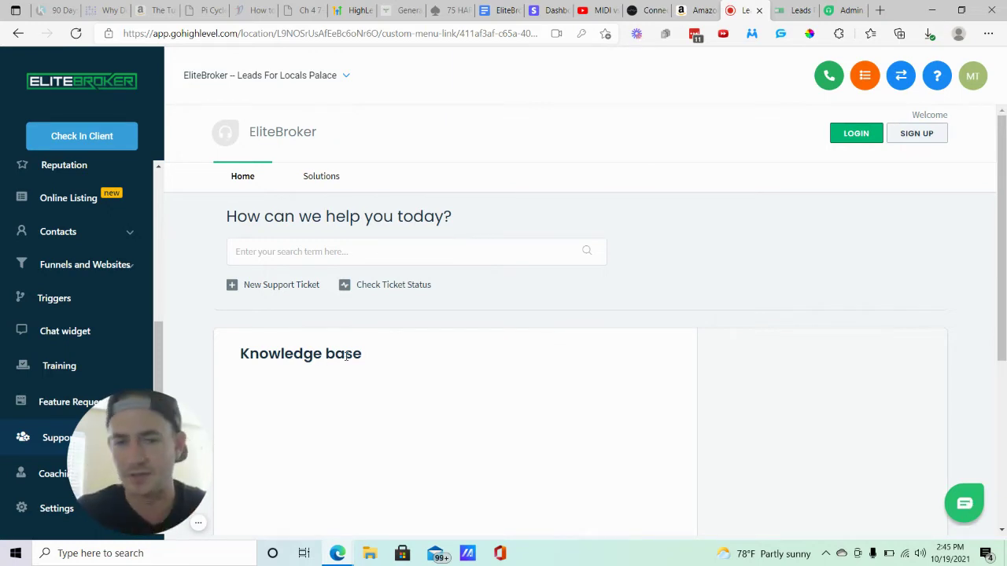
# Open the Coaching custom link and browse the Leads For Locals website, including its Services/Training page.
pyautogui.moveTo(165, 434); pyautogui.dragTo(128, 423)
pyautogui.click(63, 473)
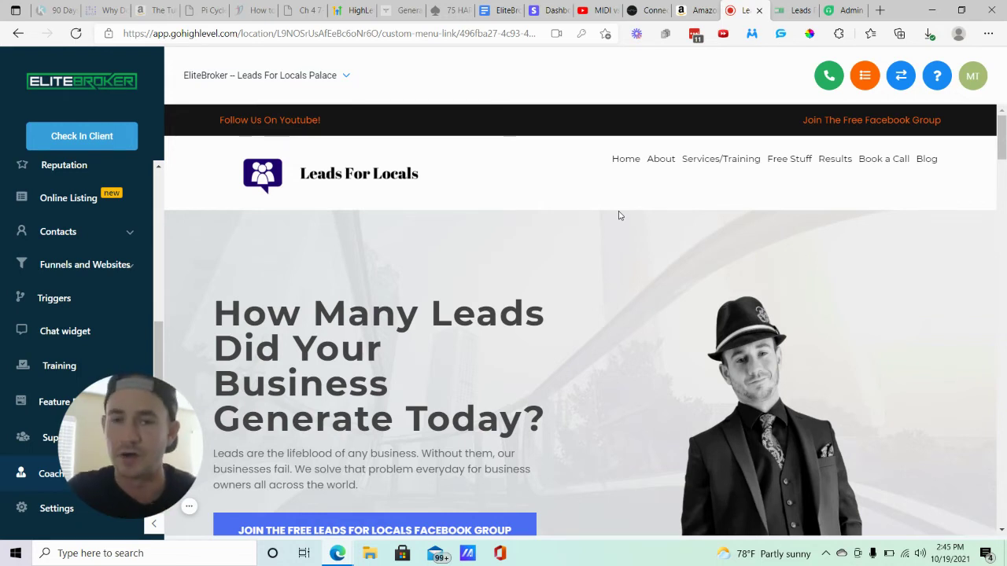
pyautogui.click(52, 476)
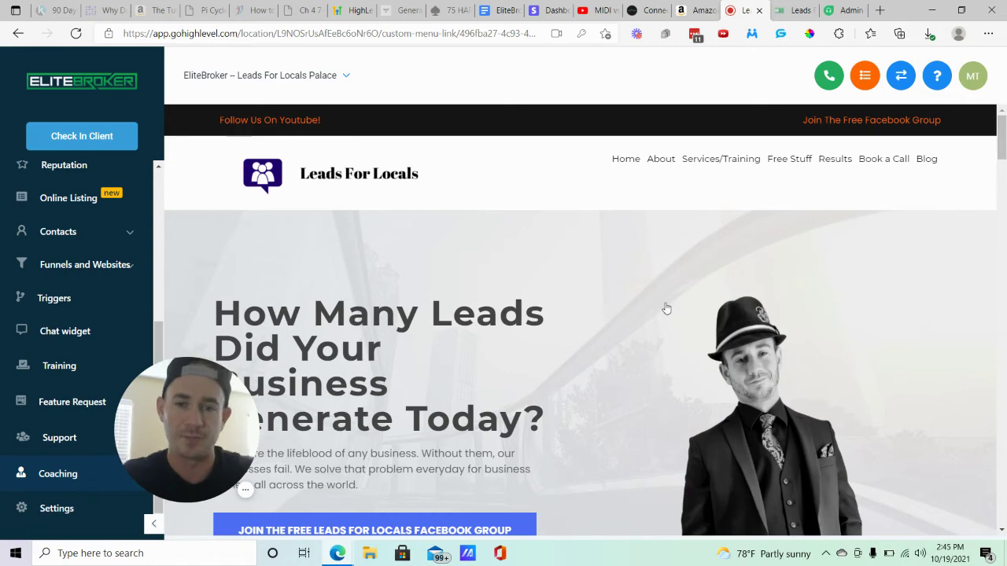
pyautogui.scroll(-8, 678, 310)
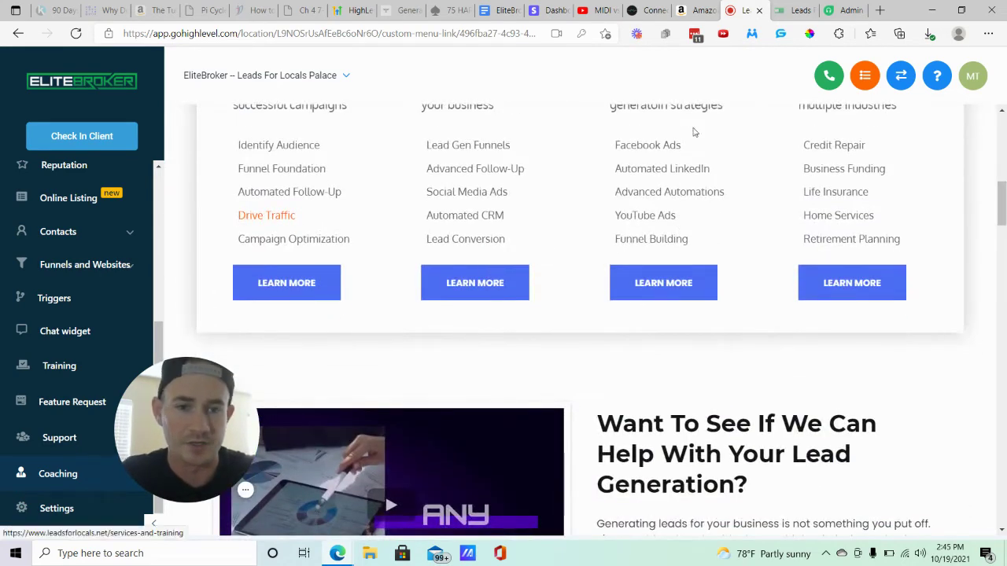
pyautogui.scroll(10, 521, 203)
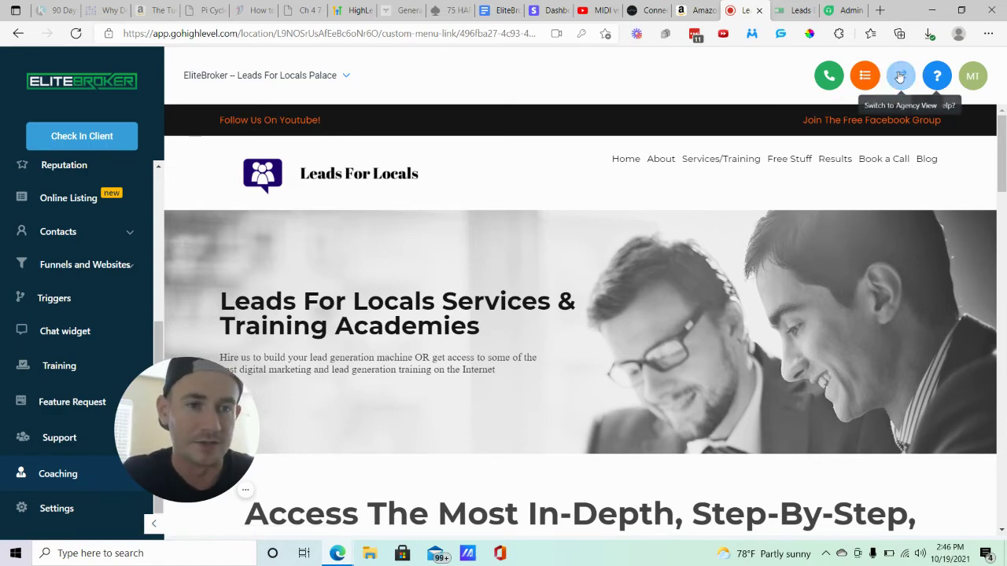
# Switch to the agency view and open the Custom Menu Link settings.
pyautogui.click(901, 75)
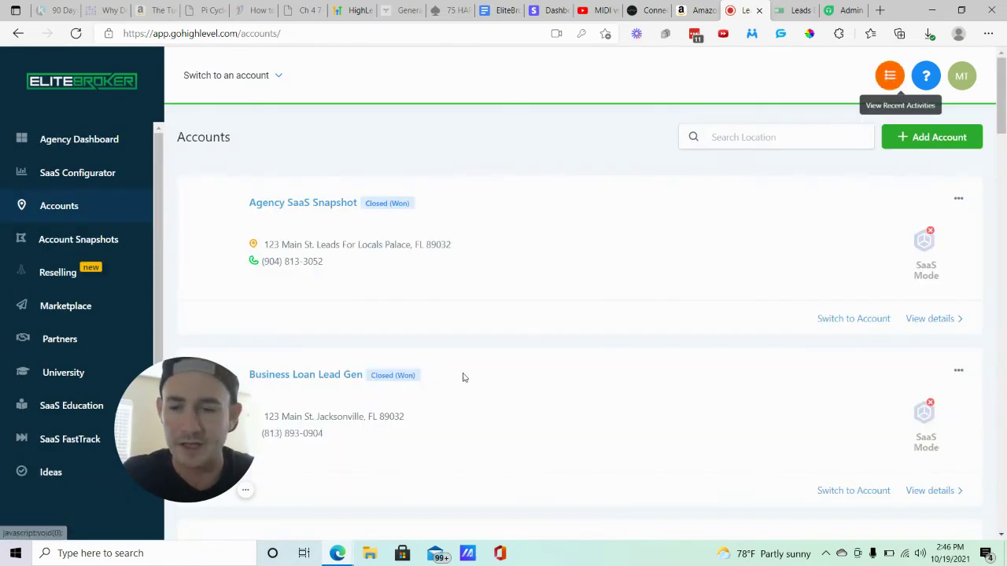
pyautogui.moveTo(121, 420); pyautogui.dragTo(133, 395)
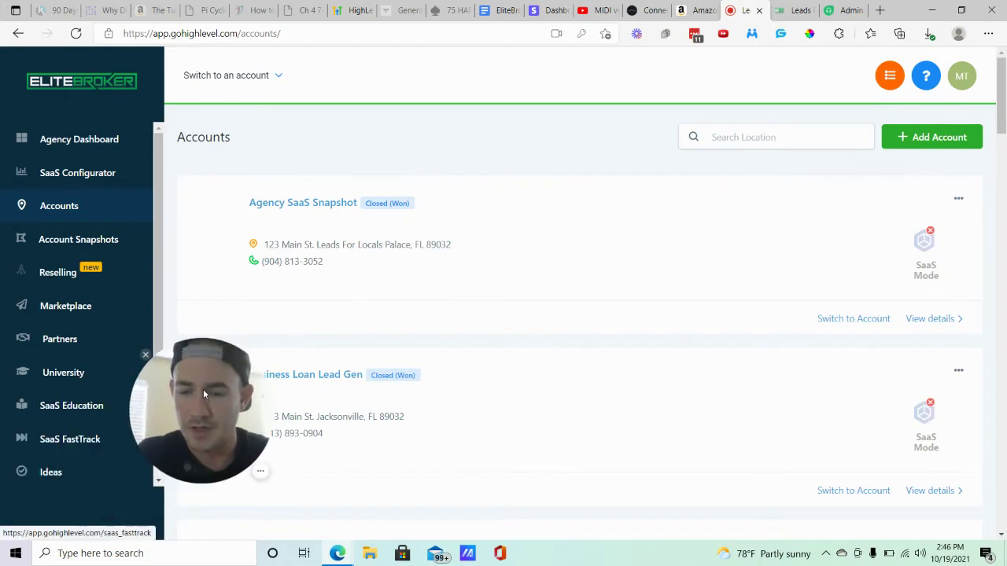
pyautogui.scroll(-1, 50, 397)
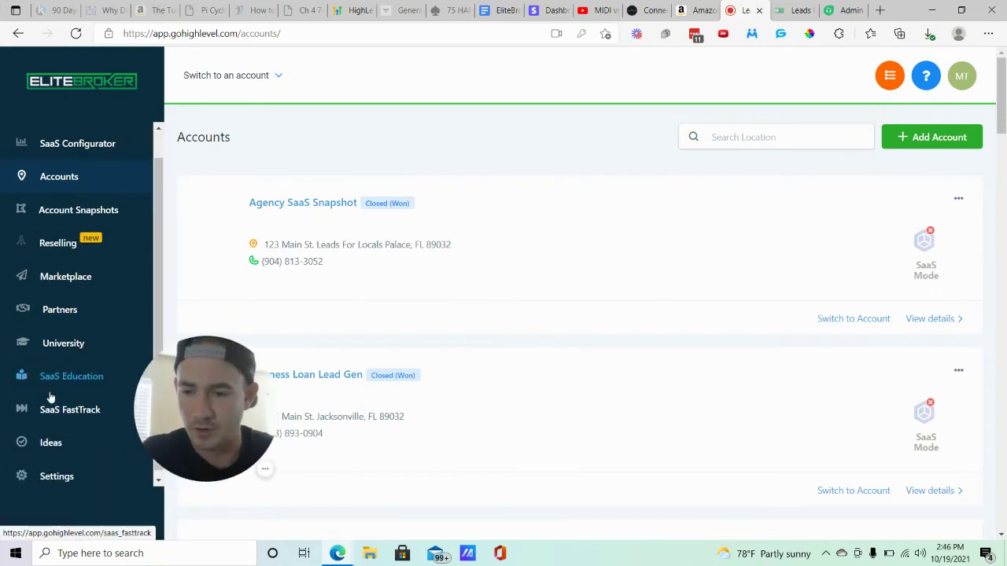
pyautogui.click(49, 476)
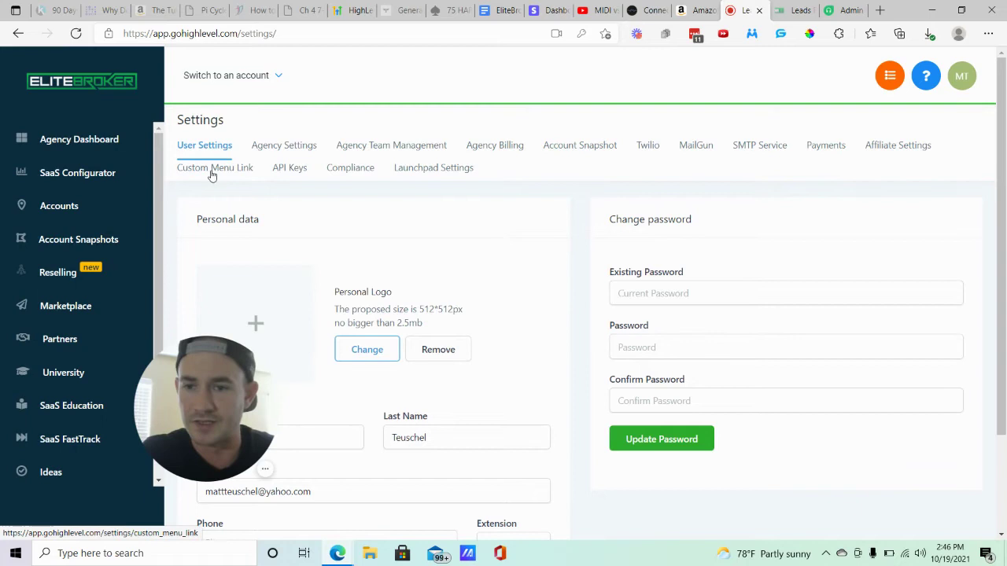
pyautogui.click(183, 170)
pyautogui.moveTo(232, 408); pyautogui.dragTo(133, 426)
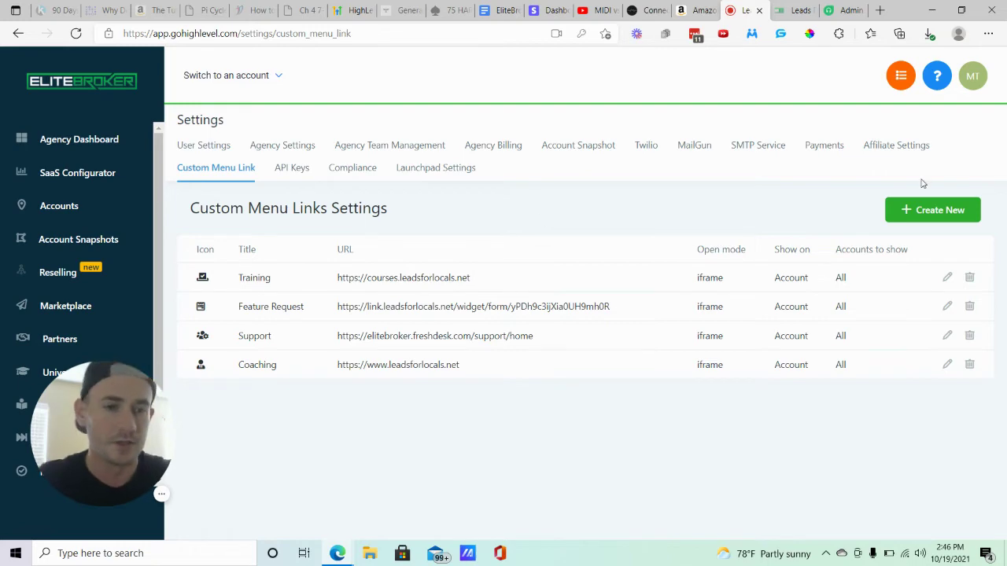
pyautogui.click(937, 210)
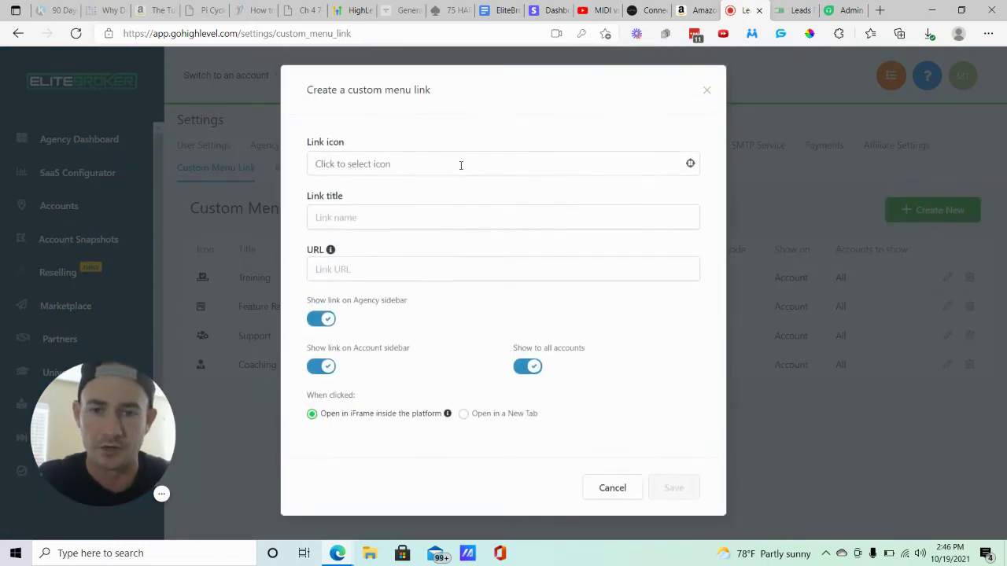
pyautogui.click(461, 163)
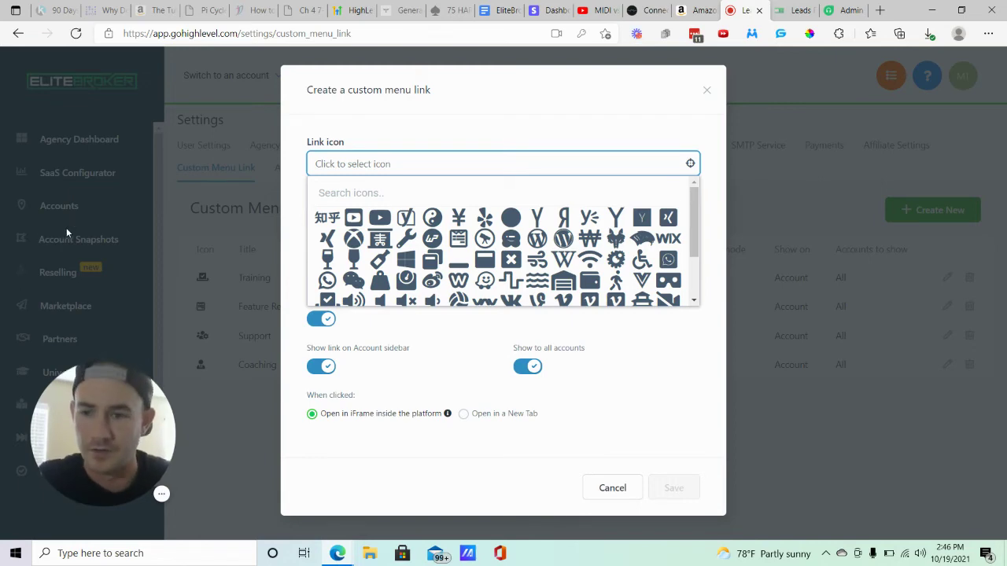
pyautogui.click(511, 260)
pyautogui.click(381, 214)
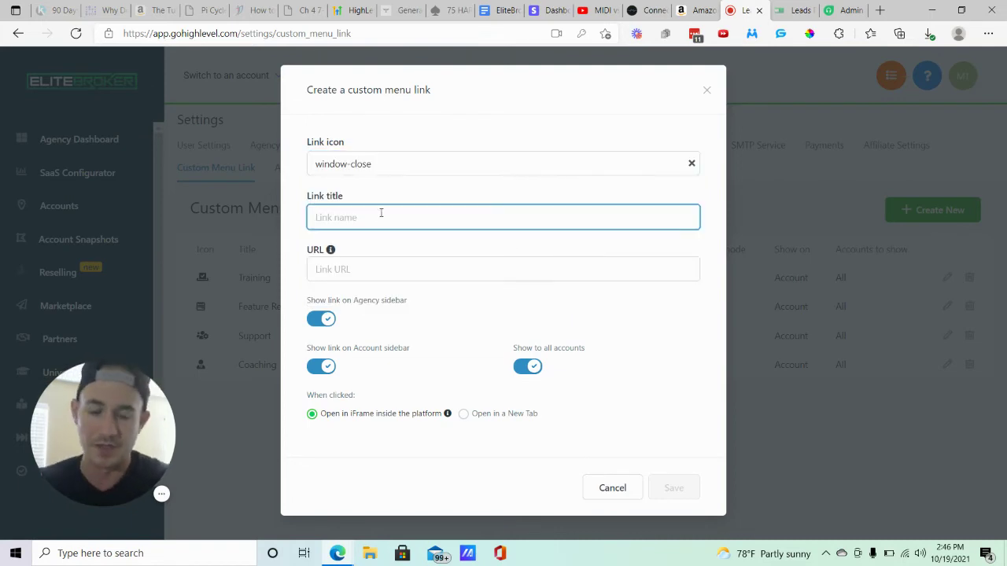
pyautogui.click(397, 277)
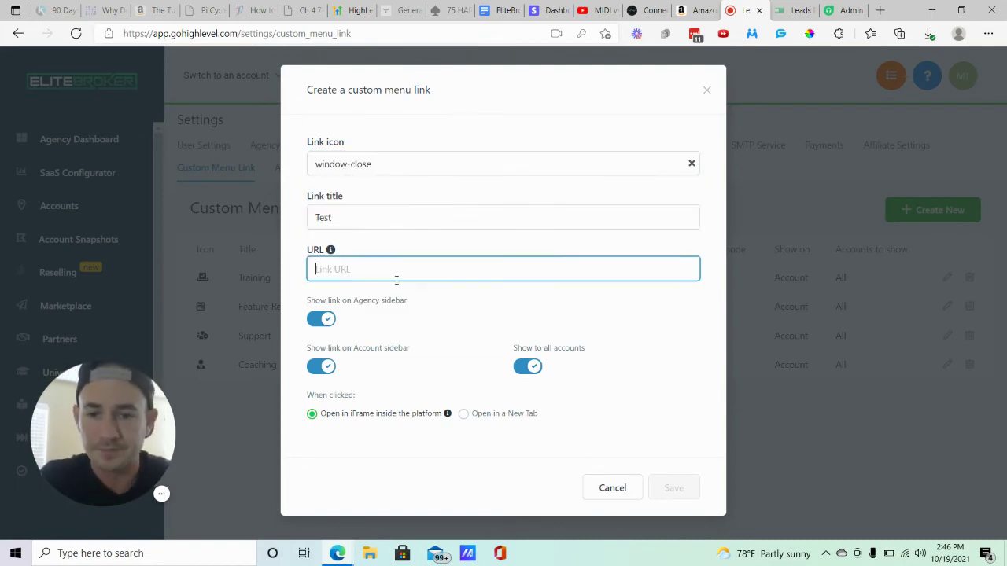
pyautogui.write('www.google.com')
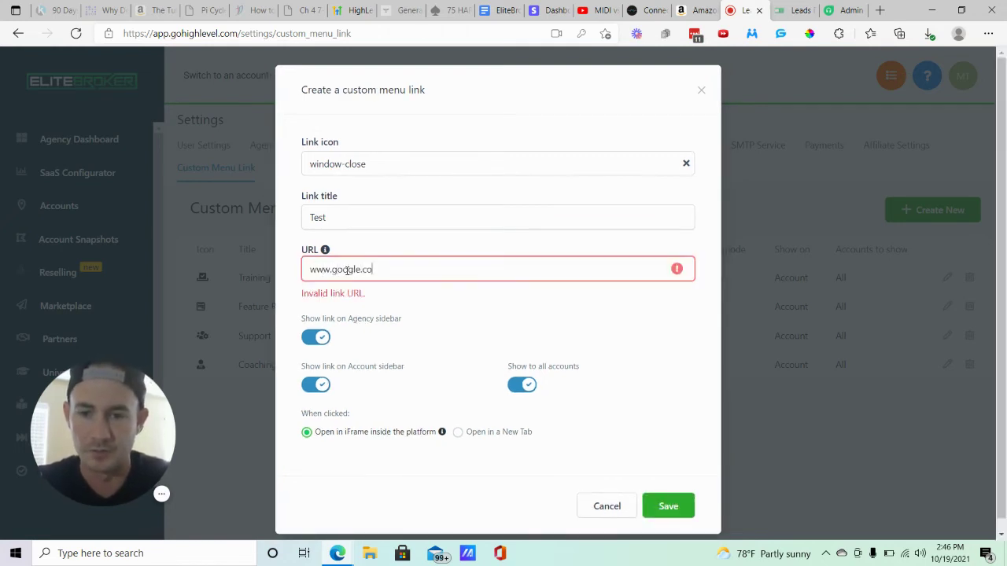
pyautogui.click(581, 297)
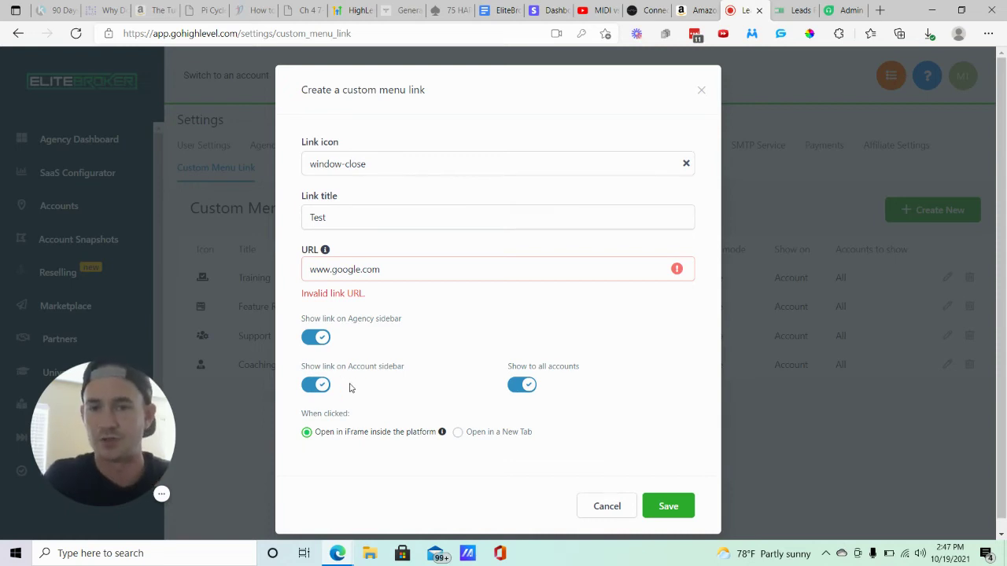
# Switch Show to all accounts off and back on for the new Test link, and discard the link without saving.
pyautogui.click(527, 385)
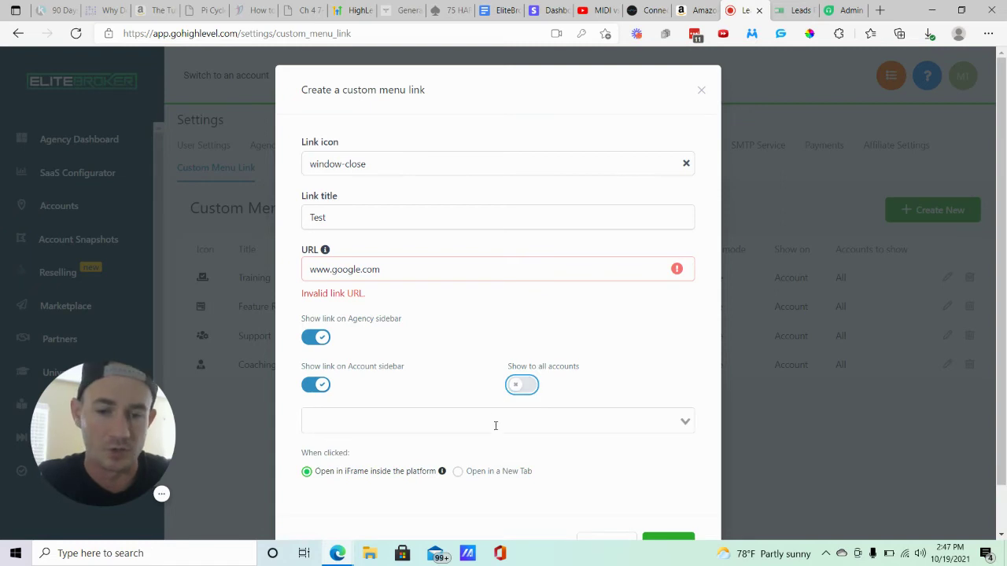
pyautogui.click(528, 385)
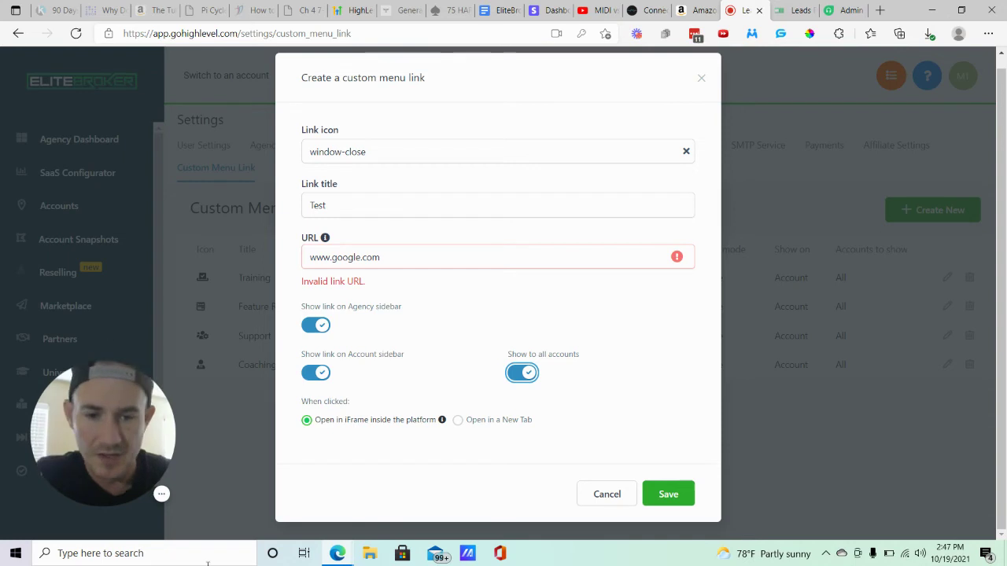
pyautogui.click(700, 78)
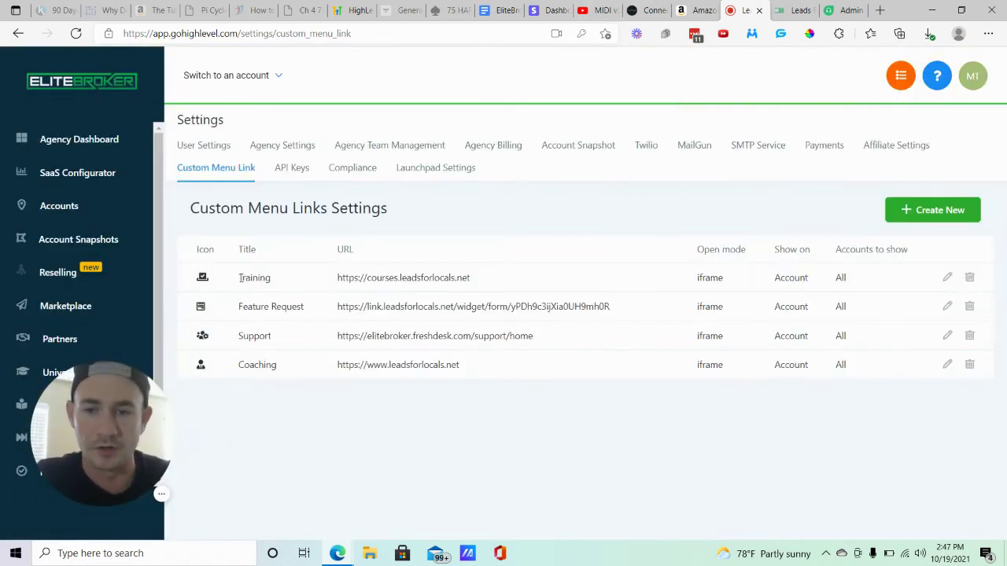
# Highlight the URLs of the Training and Feature Request links in the custom menu links list.
pyautogui.moveTo(485, 274); pyautogui.dragTo(328, 292)
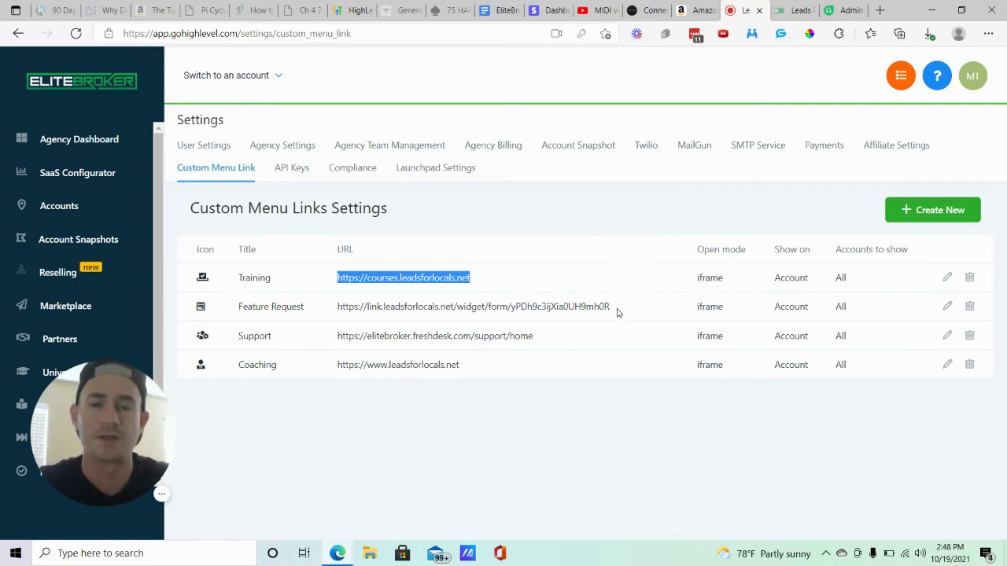
pyautogui.moveTo(611, 307); pyautogui.dragTo(328, 314)
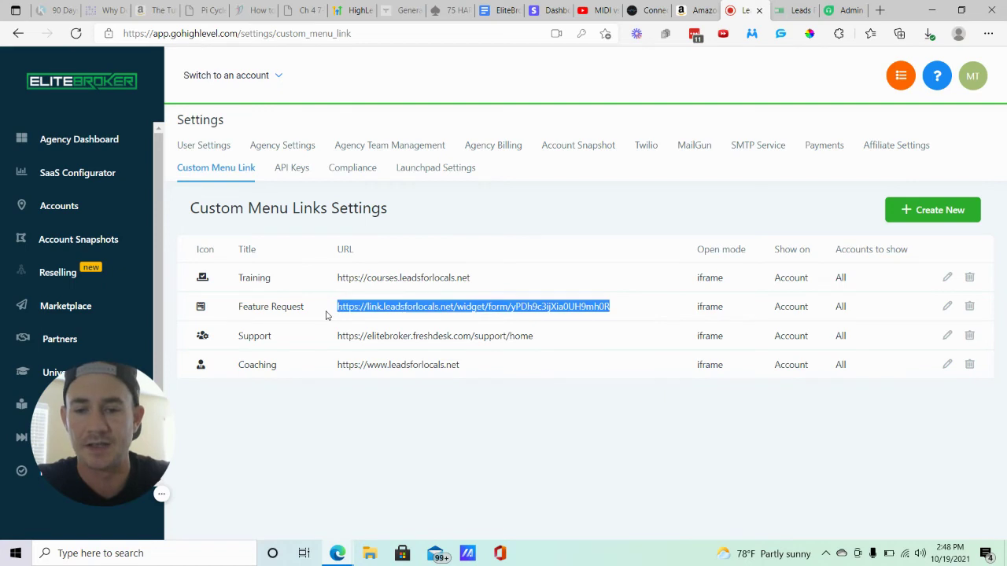
# In the Leads For Locals account, open the Academy Purchasers Login Request form in Form Builder and show its shareable integration link.
pyautogui.click(796, 11)
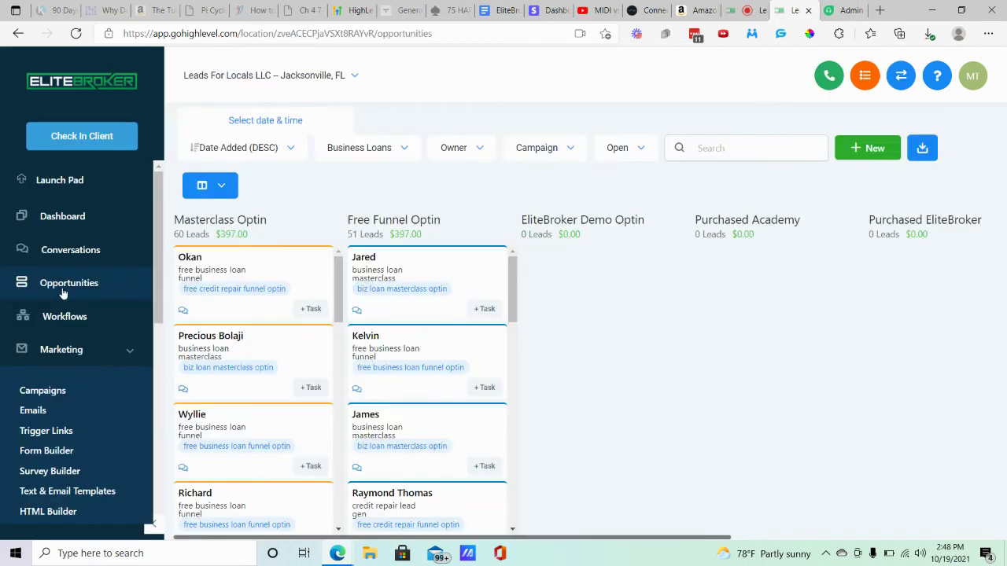
pyautogui.scroll(-2, 66, 298)
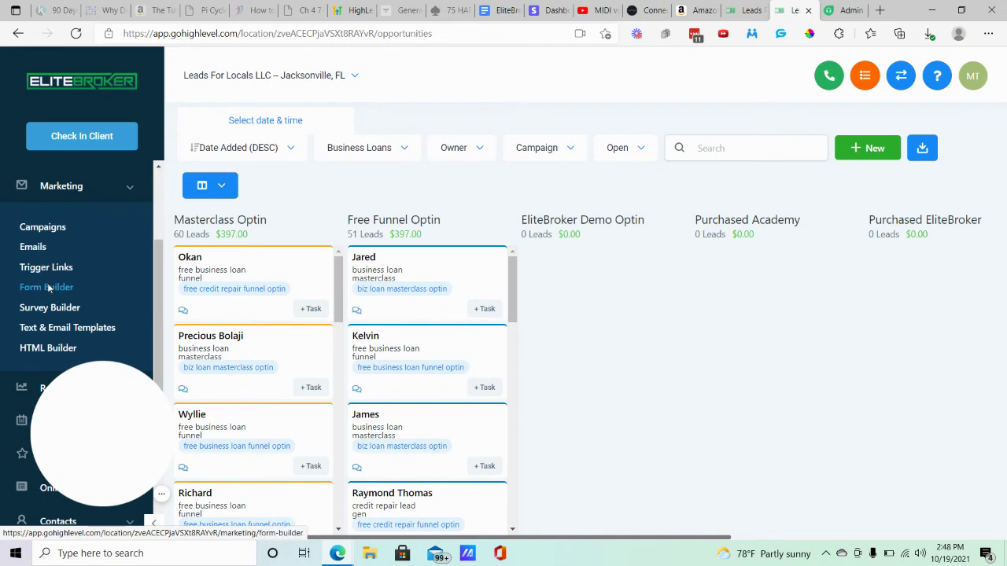
pyautogui.click(52, 290)
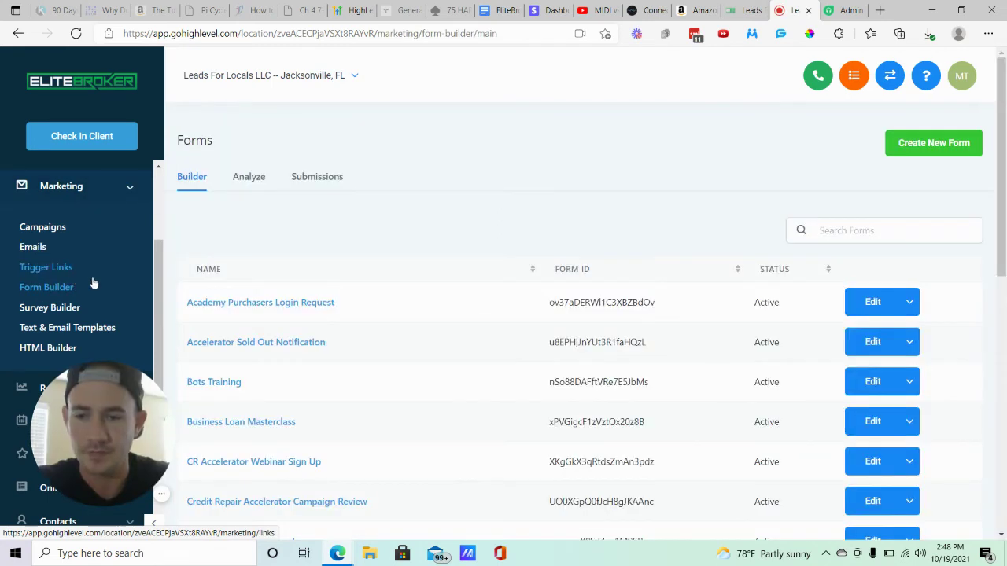
pyautogui.click(285, 303)
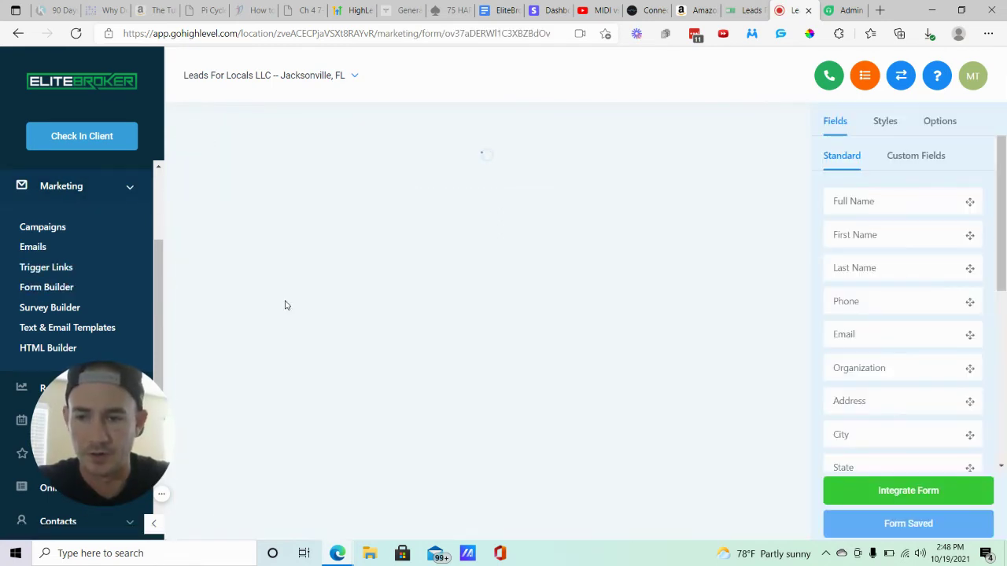
pyautogui.click(914, 488)
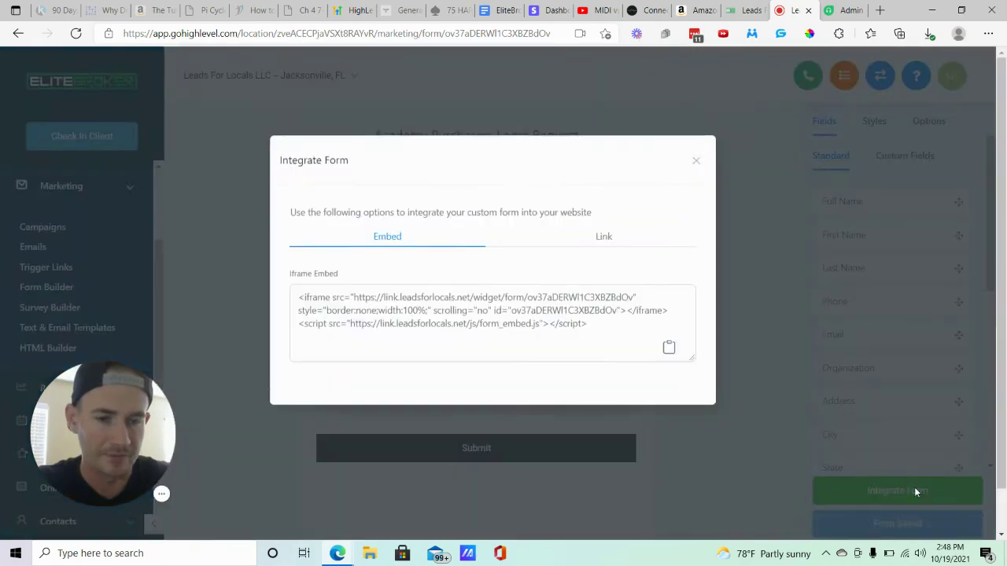
pyautogui.click(603, 261)
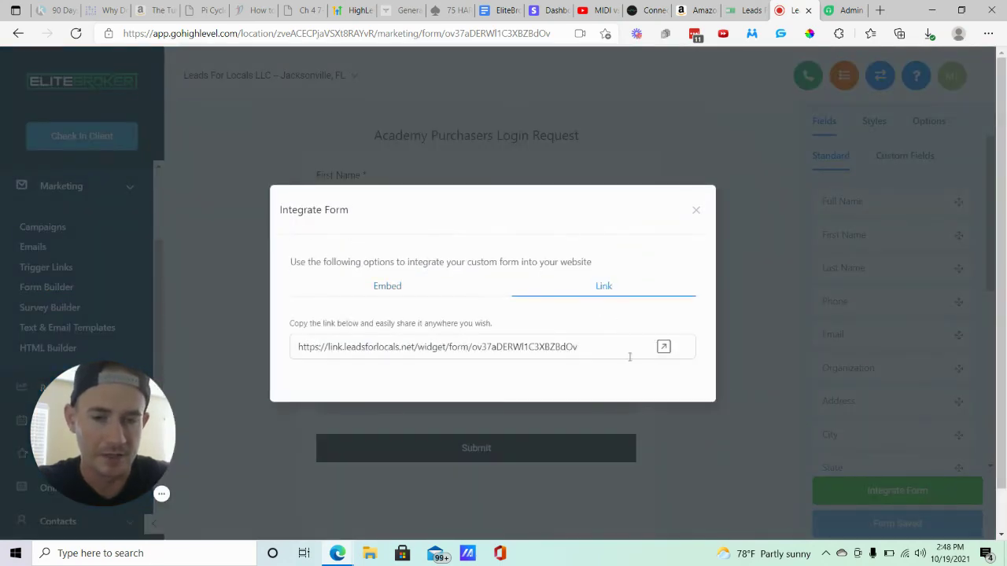
# Return to the agency's Custom Menu Link settings, bring up a blank custom menu link form and close it unsaved.
pyautogui.click(744, 10)
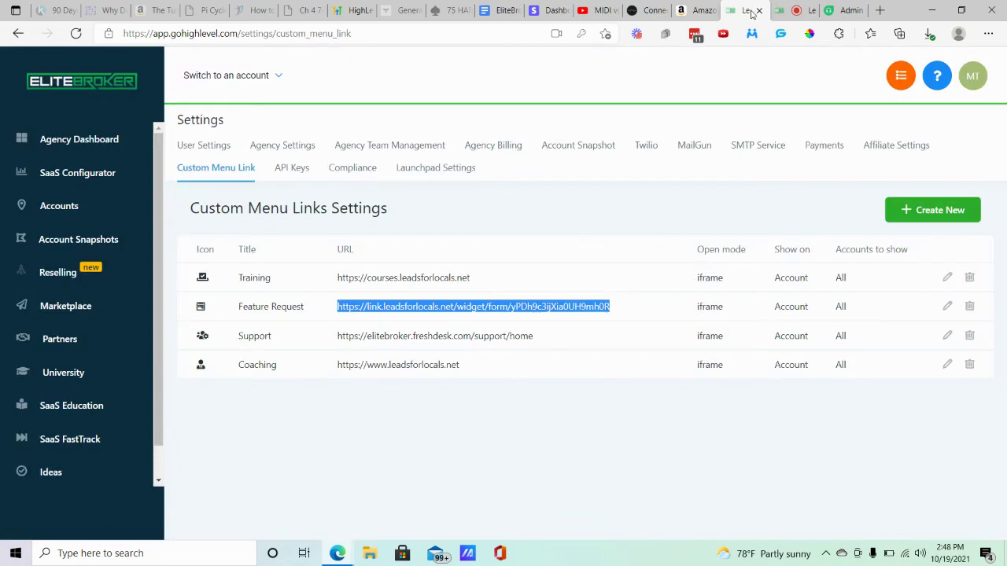
pyautogui.click(948, 212)
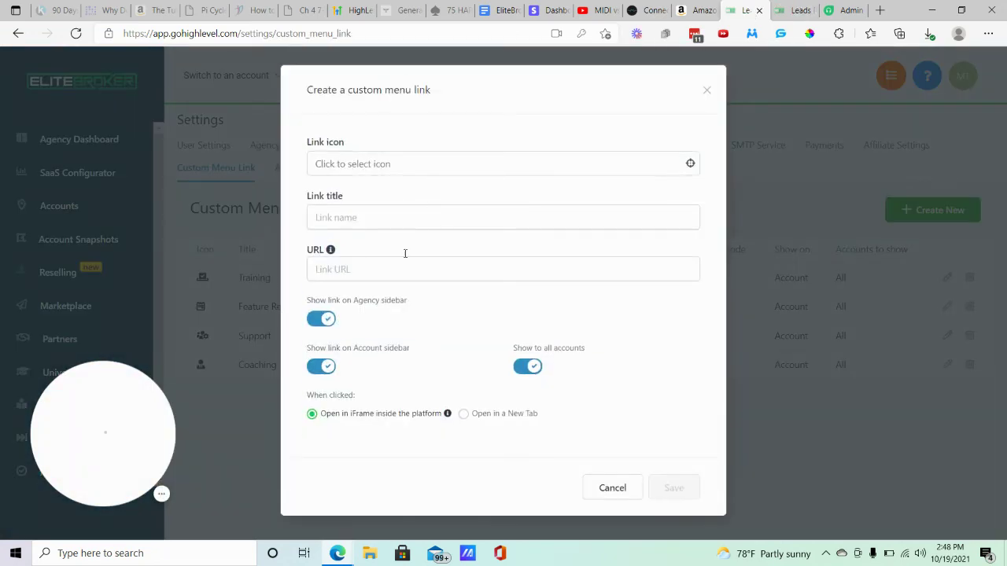
pyautogui.click(707, 91)
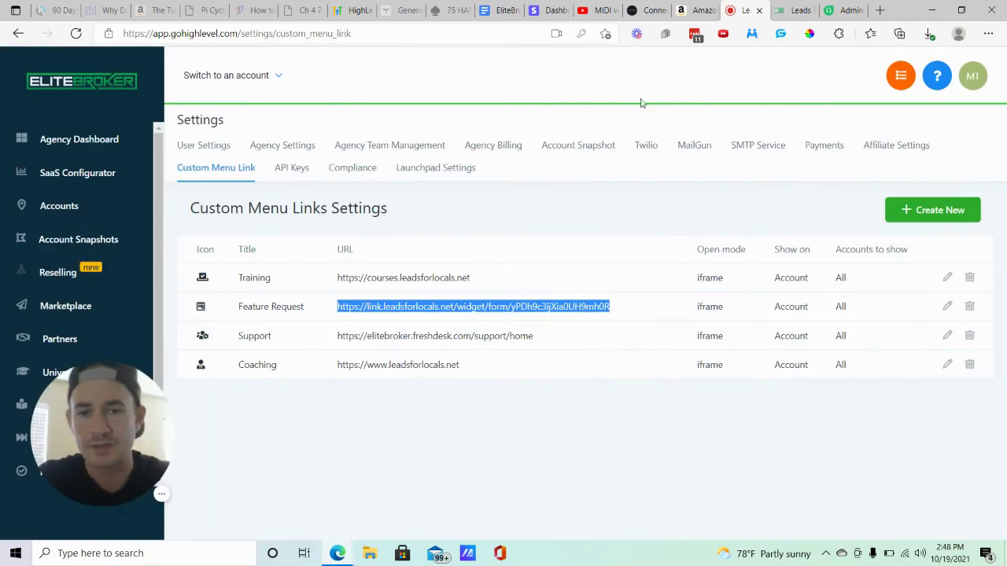
# Clear the URL highlight, view the Portals admin page in Freshdesk and return to the agency's Custom Menu Link settings.
pyautogui.click(564, 205)
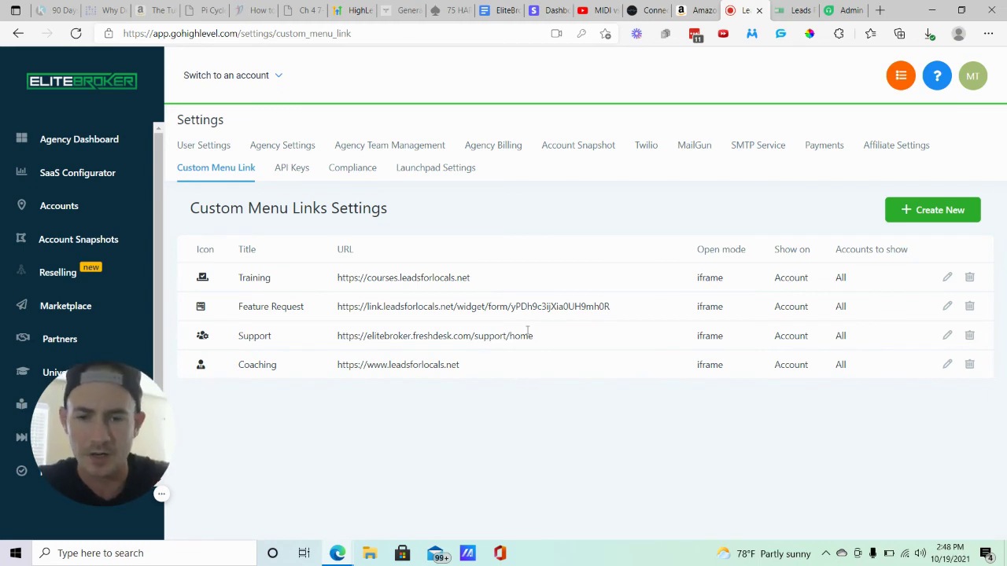
pyautogui.click(845, 10)
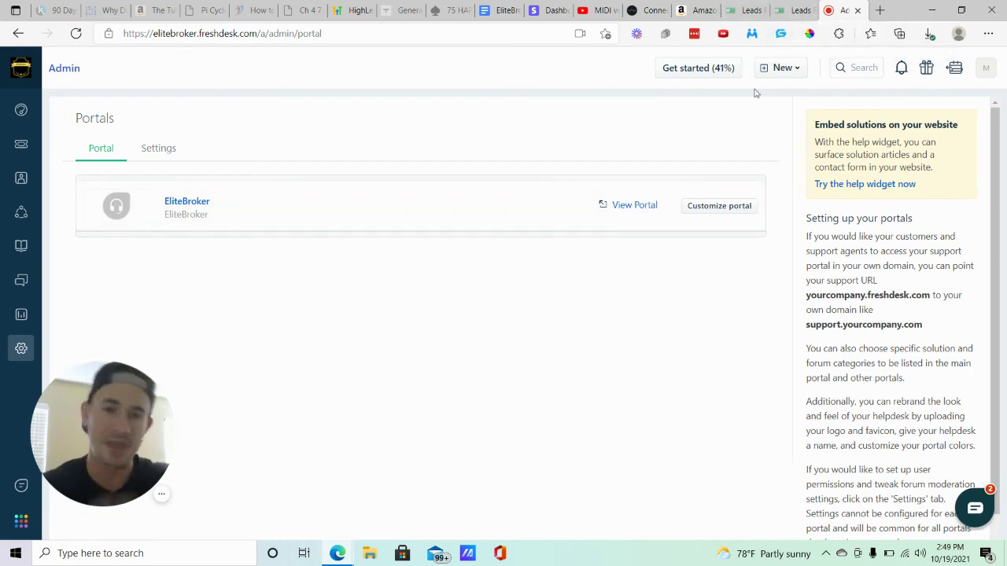
pyautogui.click(800, 10)
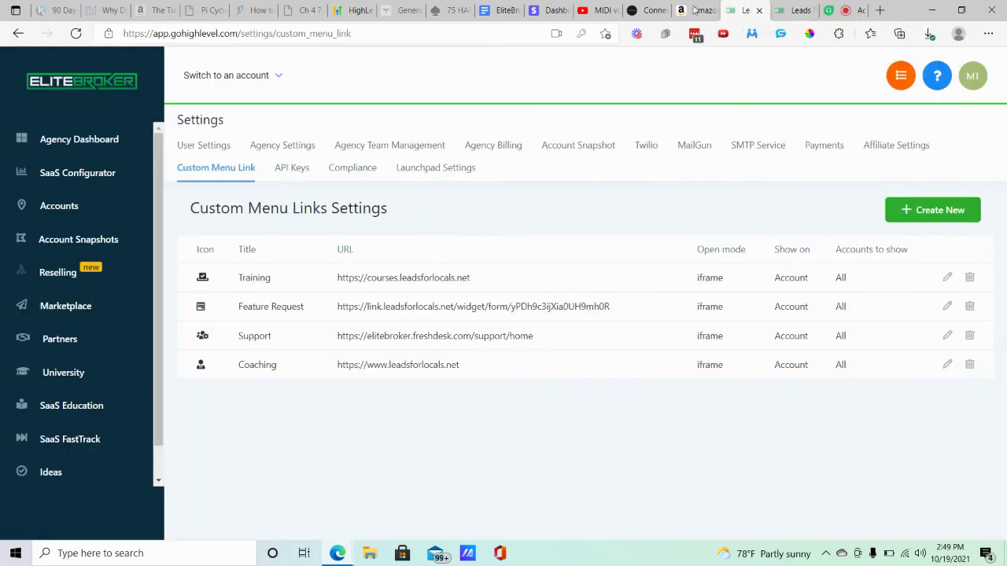